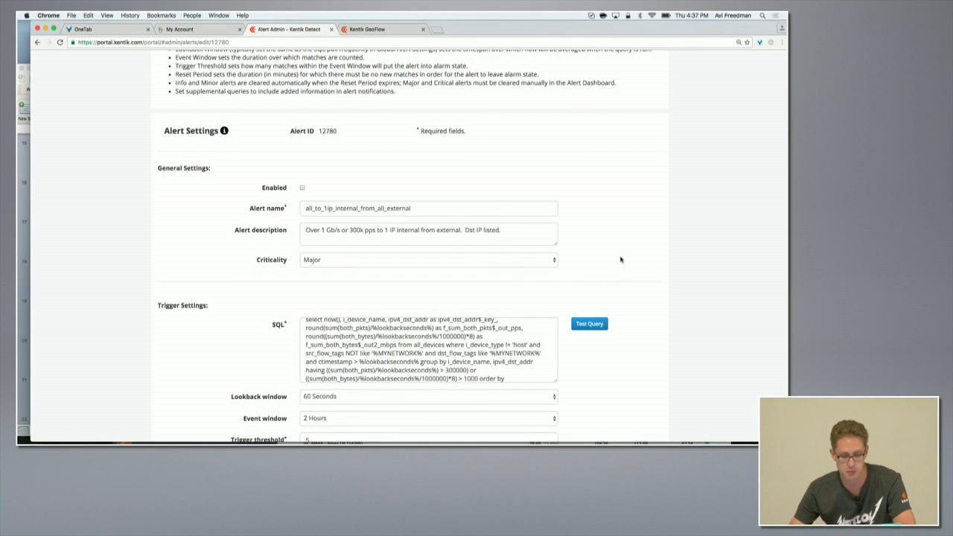
- Open the alert policies page by changing the portal address to the alert/alert-policies path
scroll(617, 225, up, 3)
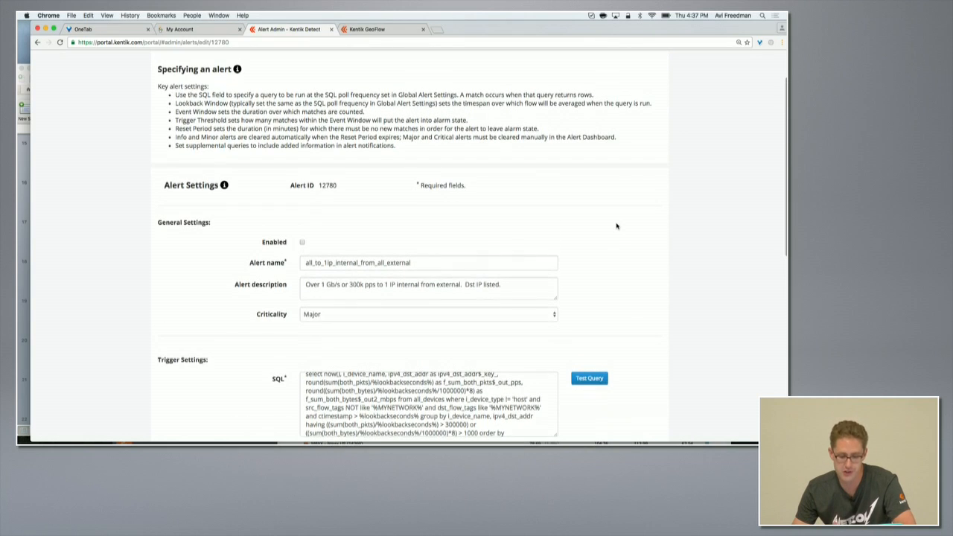
scroll(617, 225, down, 3)
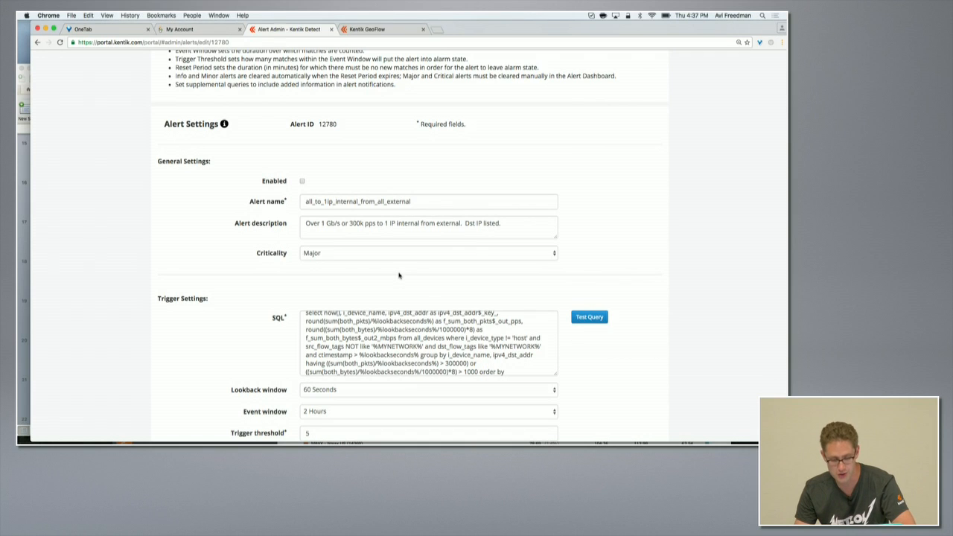
scroll(399, 276, up, 3)
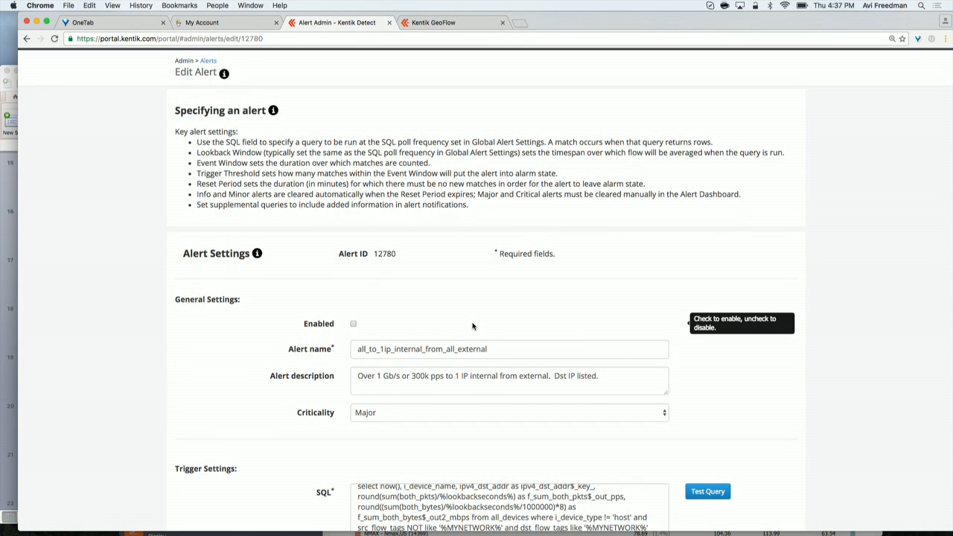
scroll(328, 186, up, 1)
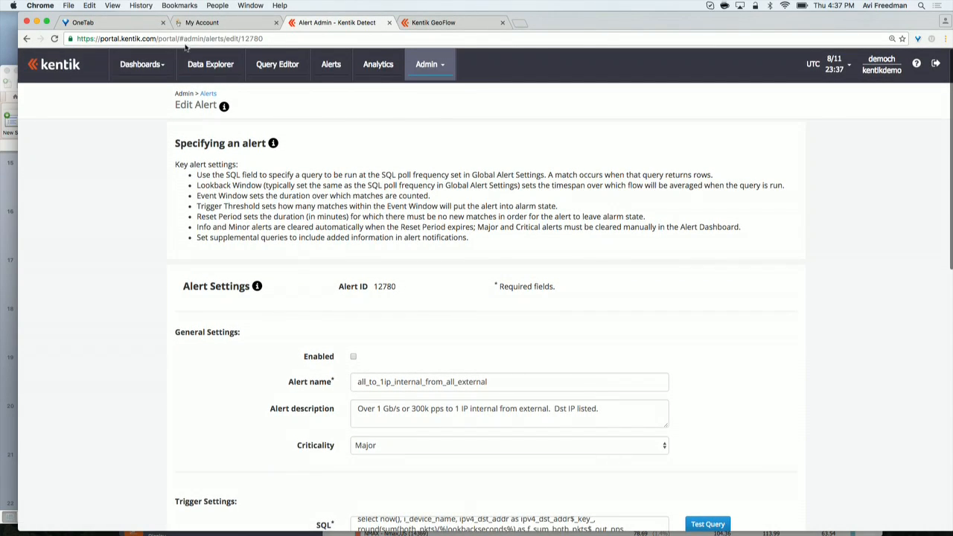
drag(185, 39, 188, 53)
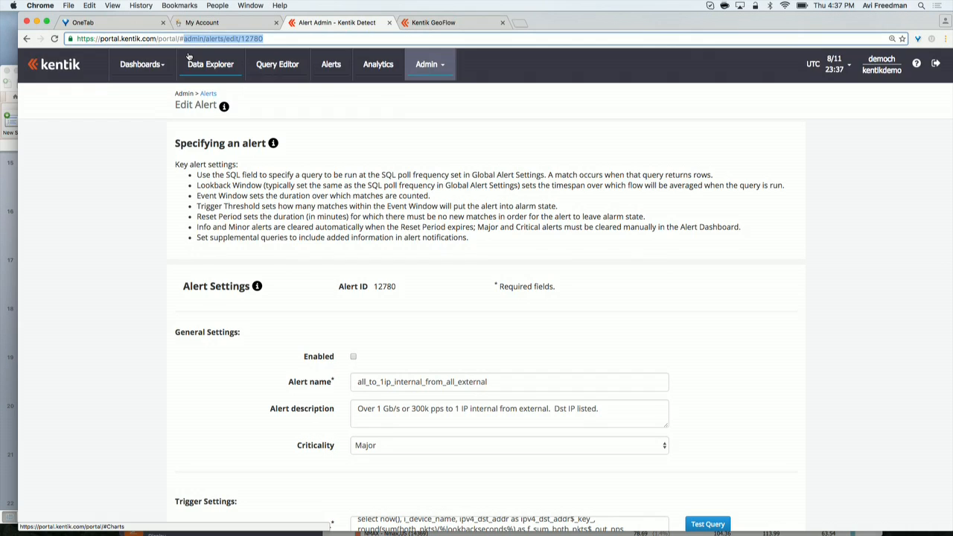
text(alert/alert-policies)
key(Return)
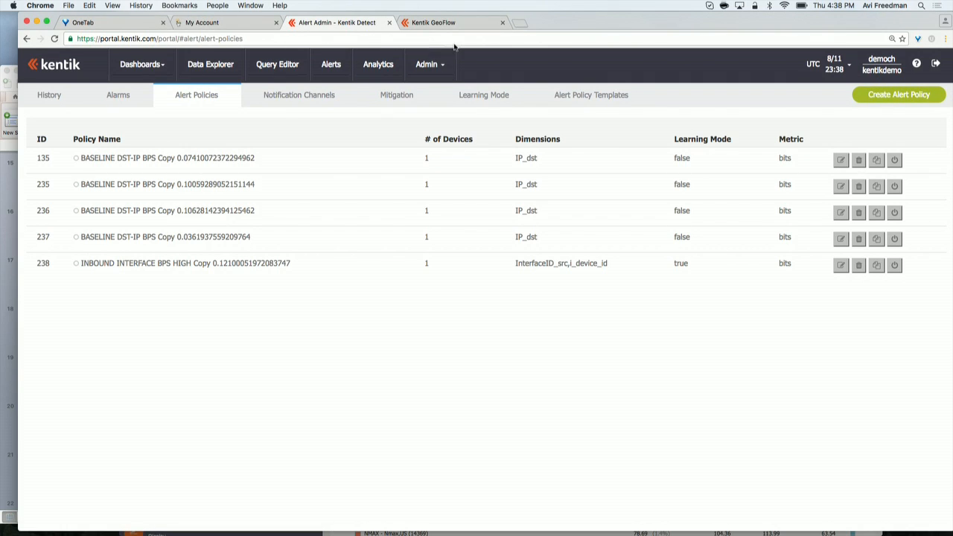
- Switch to Firefox and load the same alert-policies address in the other Kentik portal account
mouse_move(951, 201)
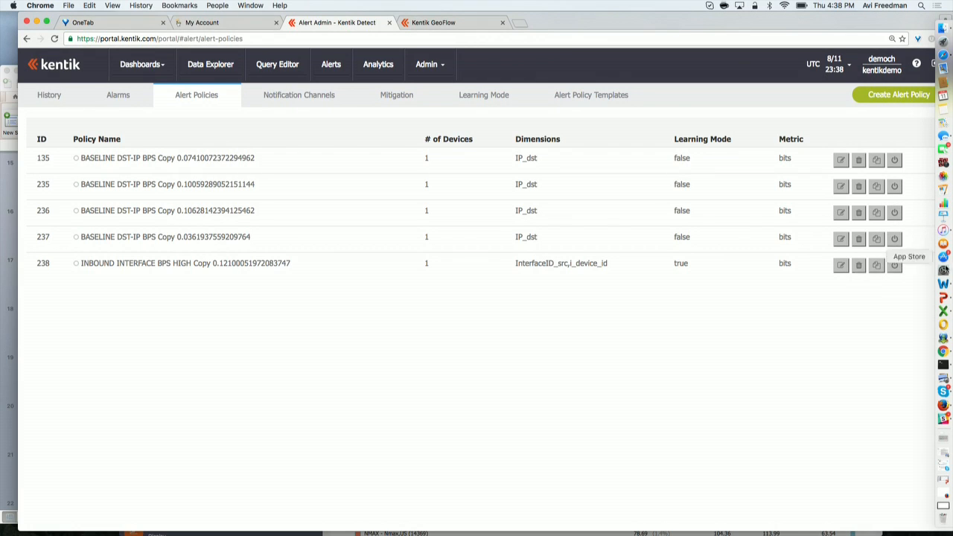
click(942, 408)
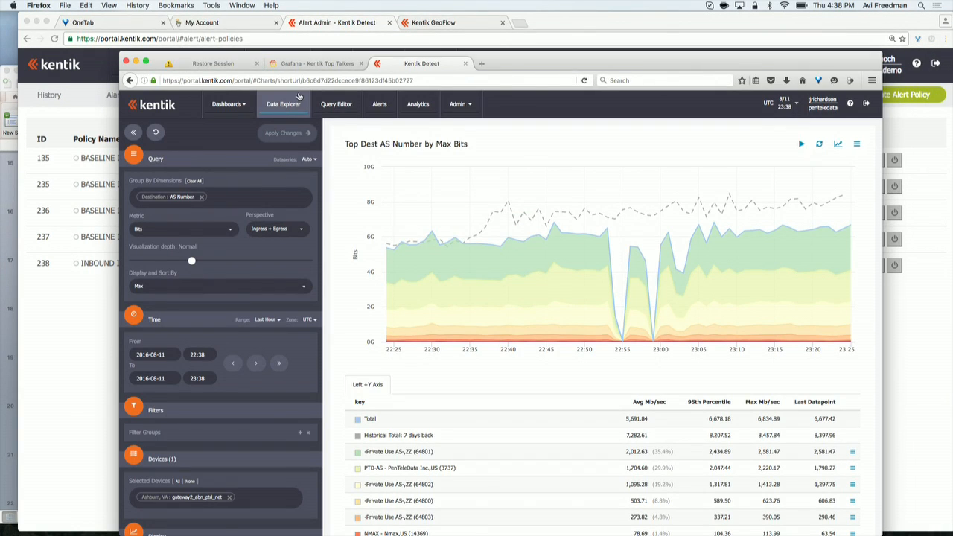
drag(256, 81, 256, 100)
text(alert/alert-policies)
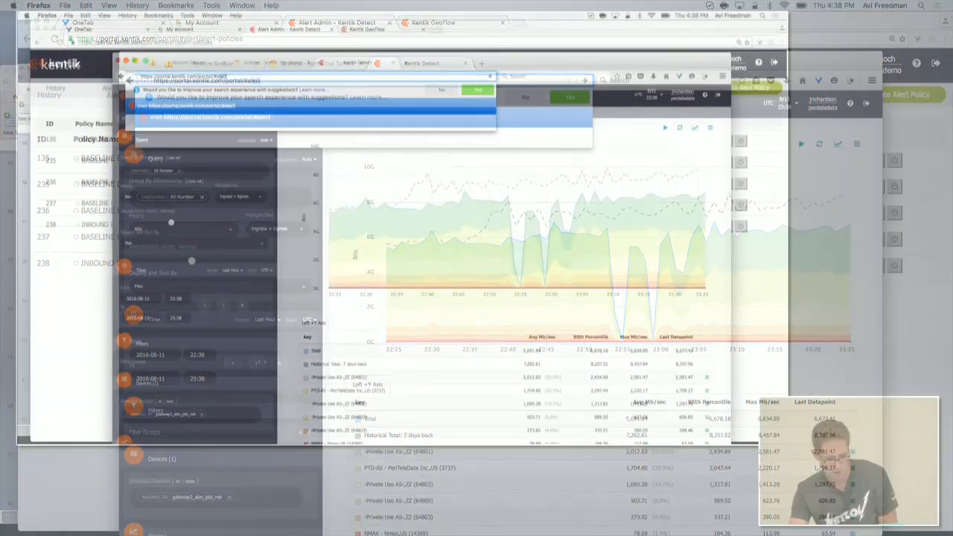
key(Return)
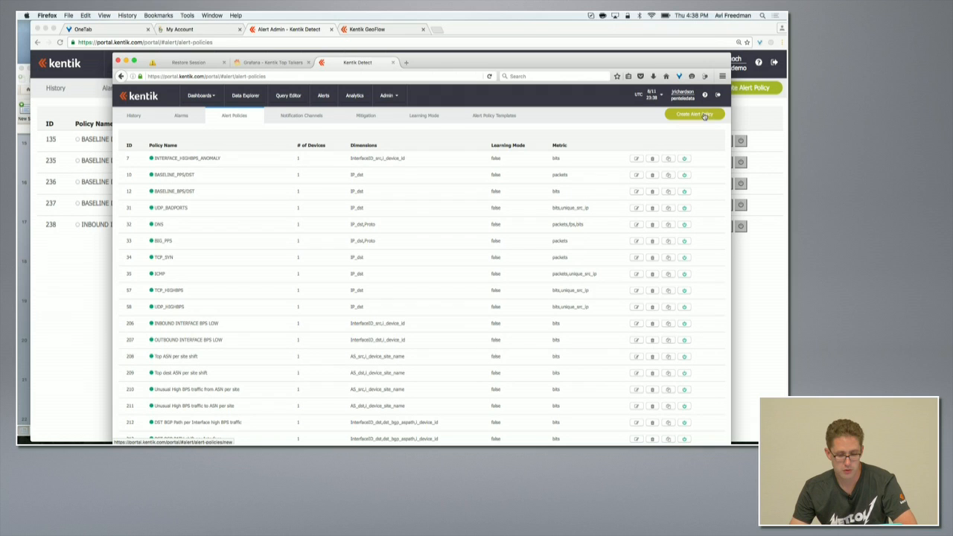
- Enlarge the Firefox window and start creating a new alert policy
drag(511, 56, 422, 20)
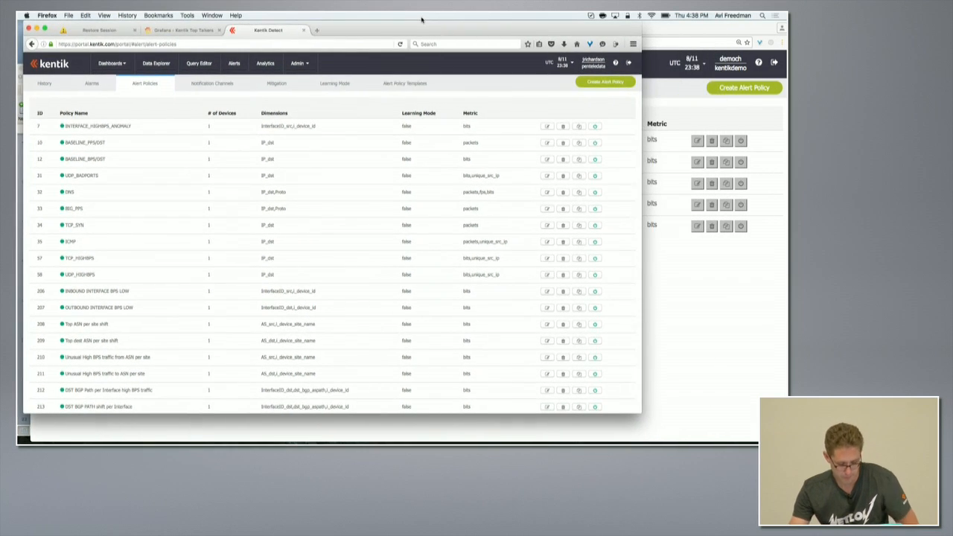
key(super+plus)
drag(641, 414, 788, 445)
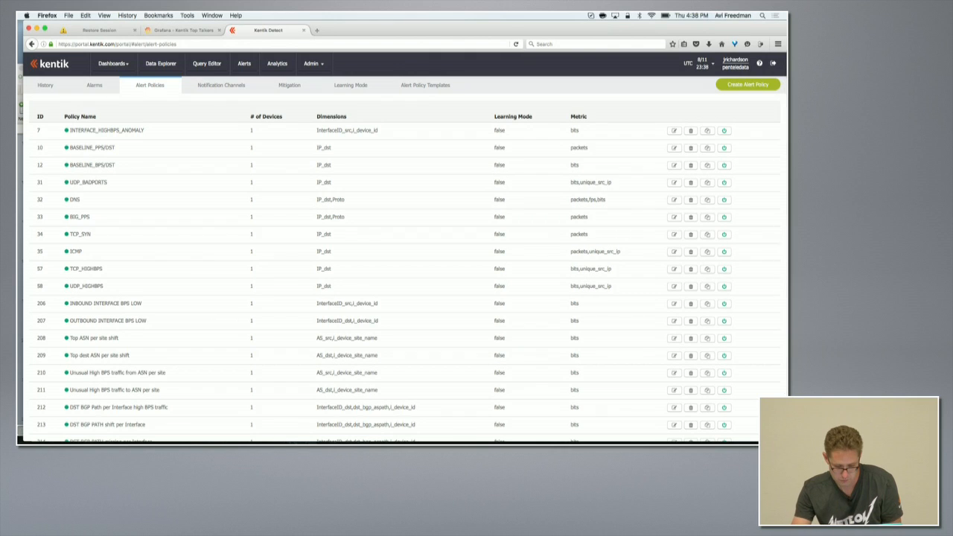
key(super+plus)
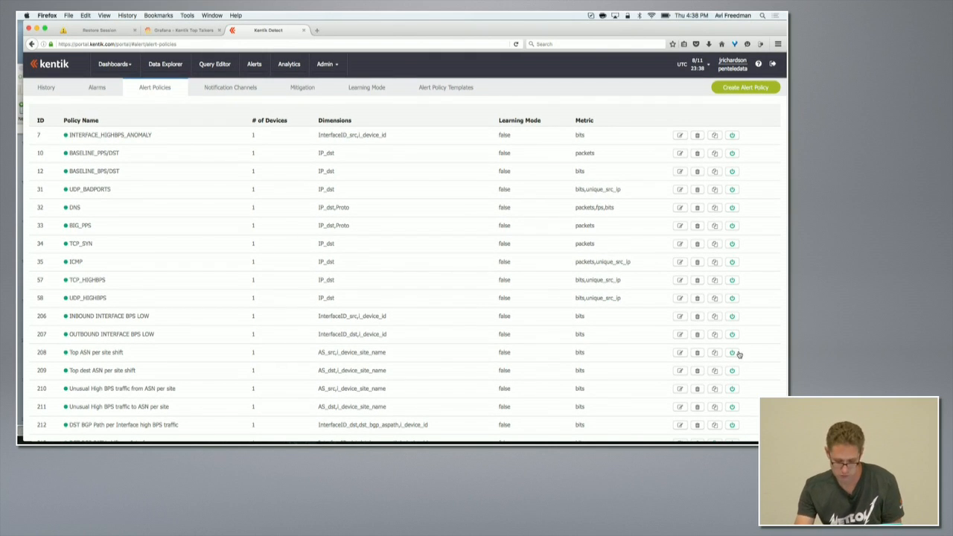
key(super+plus)
click(742, 89)
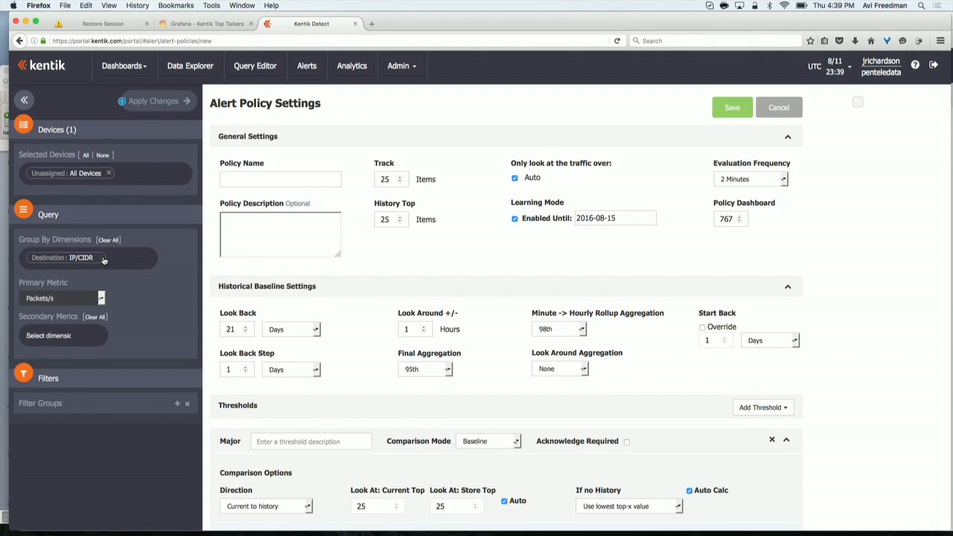
- Set the policy's primary metric to Bits/s
click(102, 299)
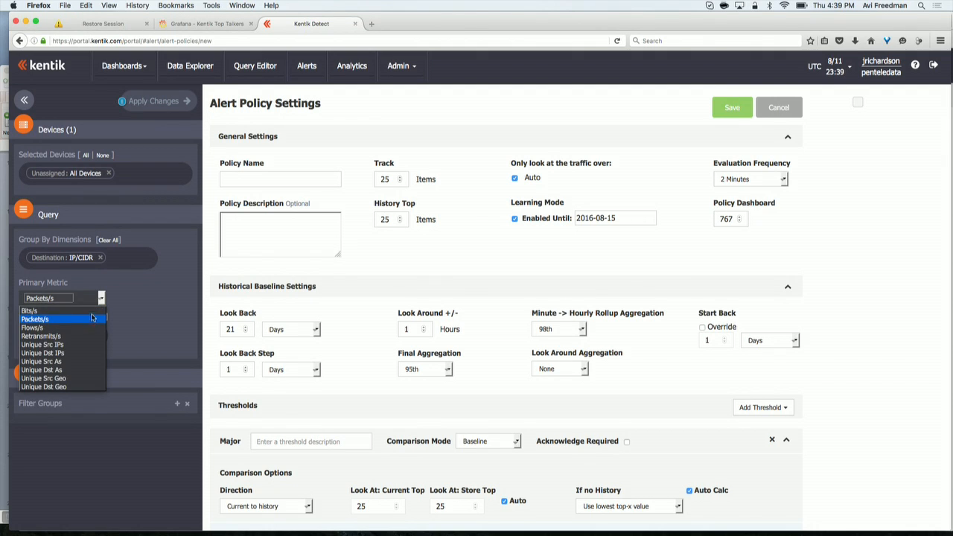
click(89, 311)
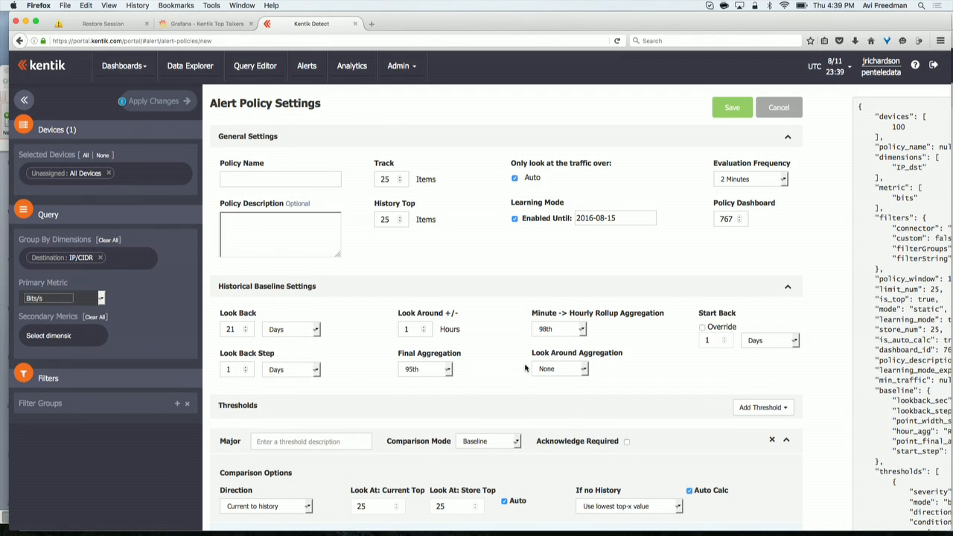
- Switch the Major threshold's comparison mode to Static and set the bits/s greater-than value to 1000 Mbps
scroll(526, 367, down, 1)
scroll(525, 368, right, 1)
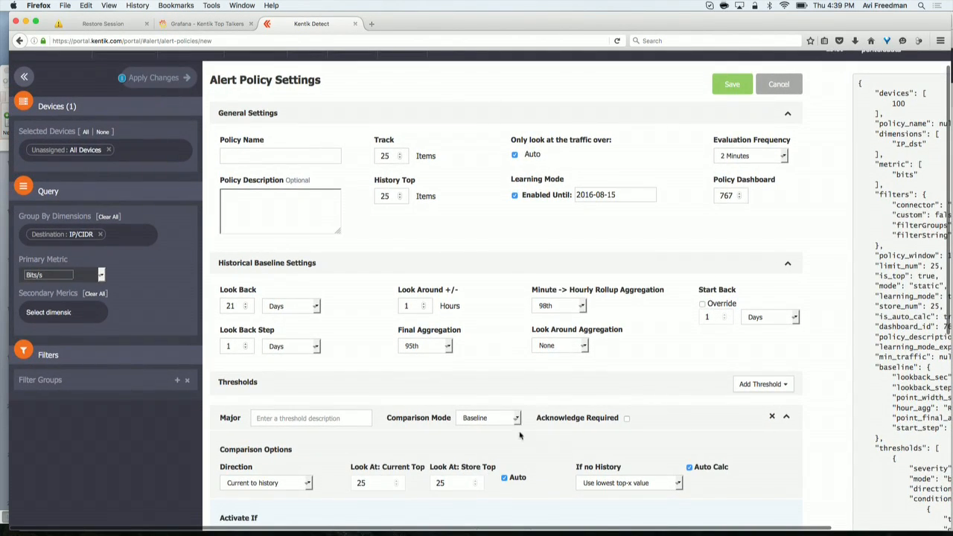
click(514, 423)
click(507, 431)
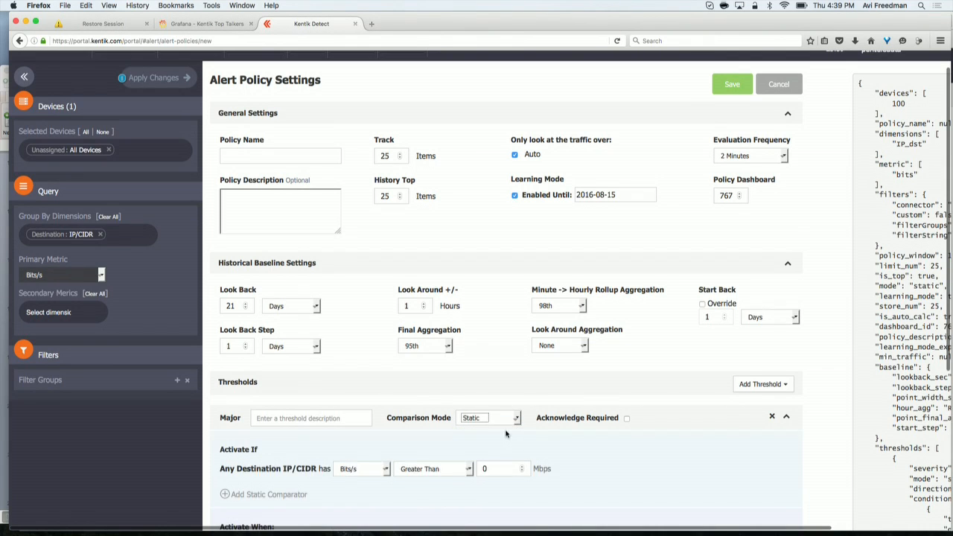
scroll(611, 393, down, 1)
click(498, 445)
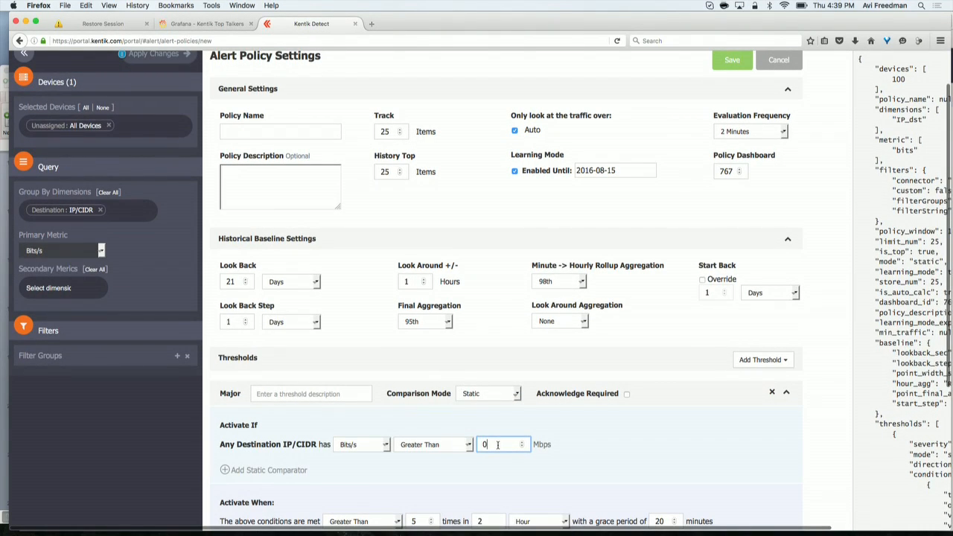
key(BackSpace)
text(1000)
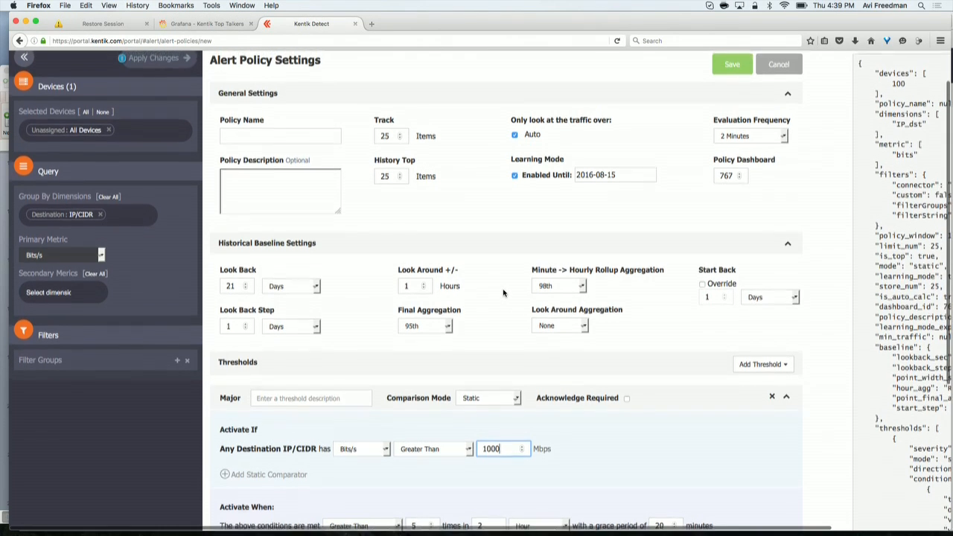
- Change the Major threshold's comparison mode back to Baseline
scroll(503, 293, up, 2)
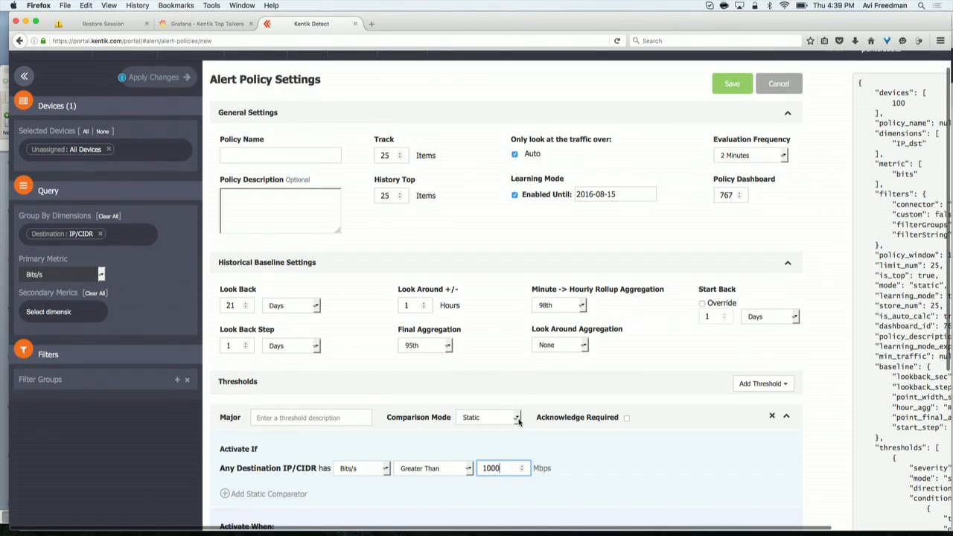
click(516, 418)
click(502, 441)
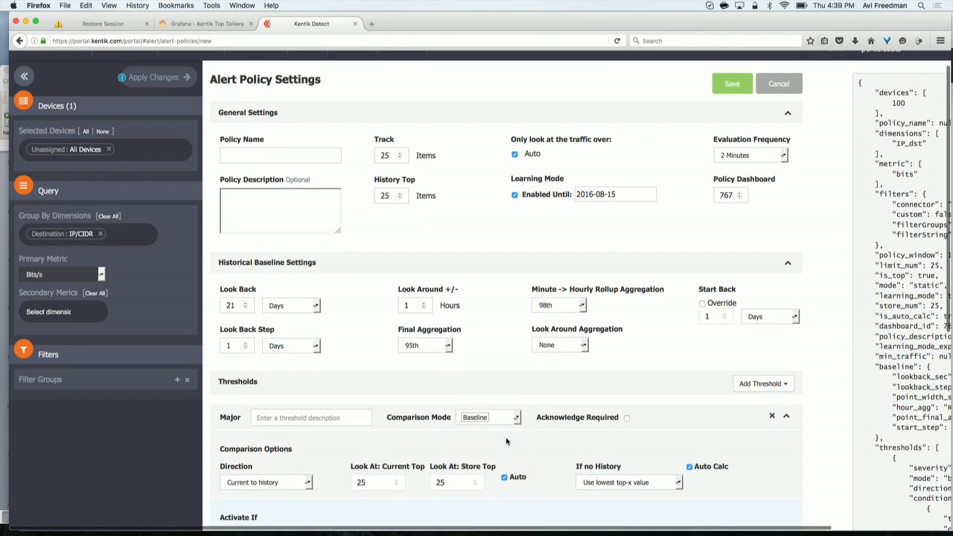
- Turn off Auto and set both Look At: Current Top and Look At: Store Top to 2000
scroll(504, 447, down, 2)
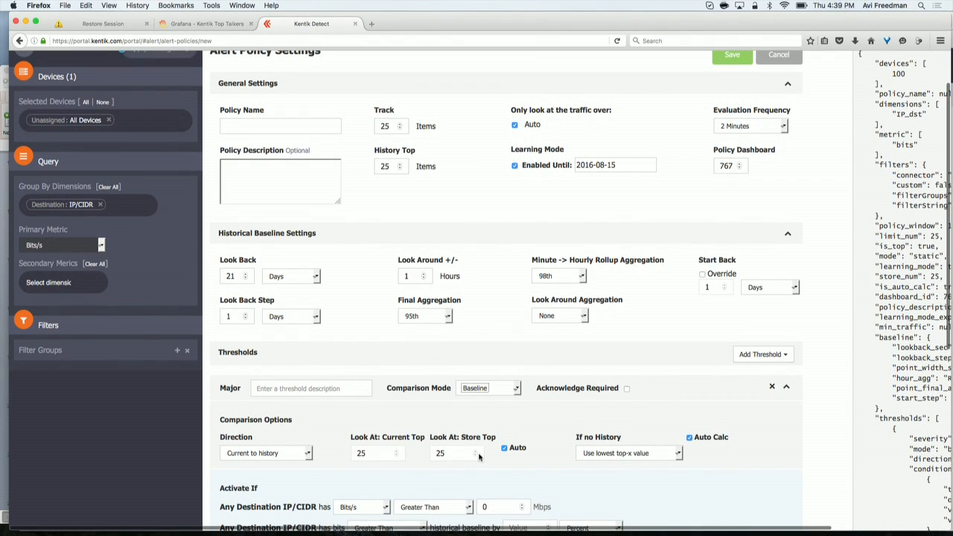
click(504, 449)
double_click(372, 453)
text(2000)
key(Tab)
text(2000)
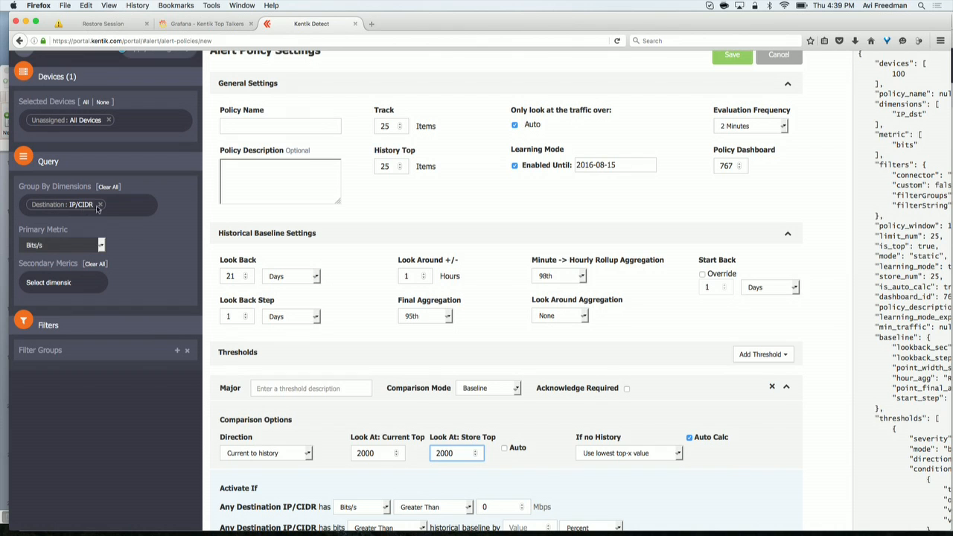
- Set the historical baseline comparator to greater than by 100 percent
scroll(719, 403, down, 2)
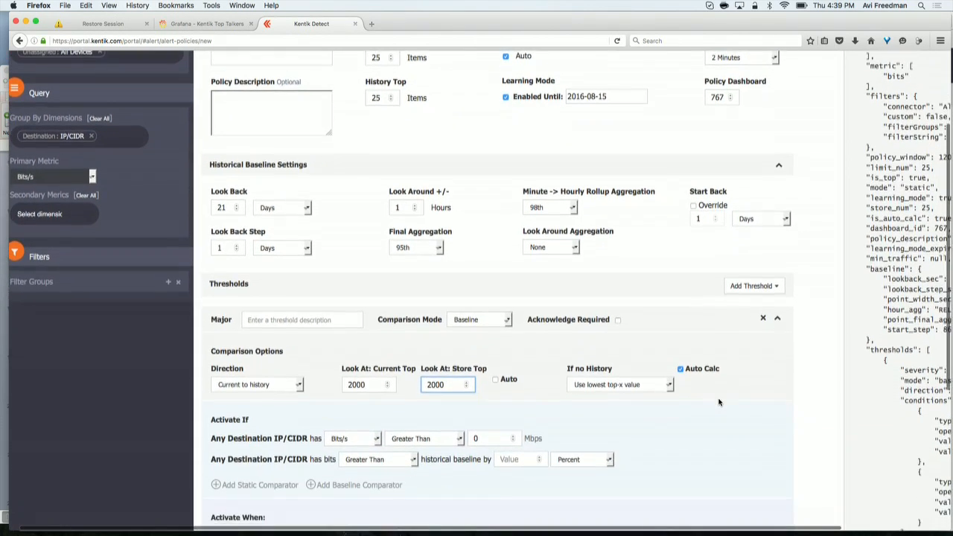
scroll(426, 438, down, 1)
click(508, 461)
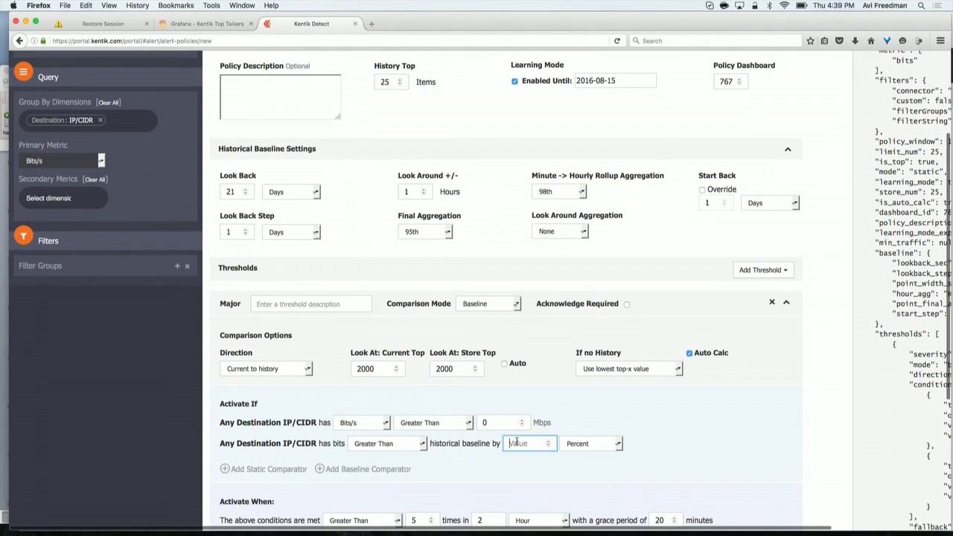
text(100)
scroll(521, 470, down, 2)
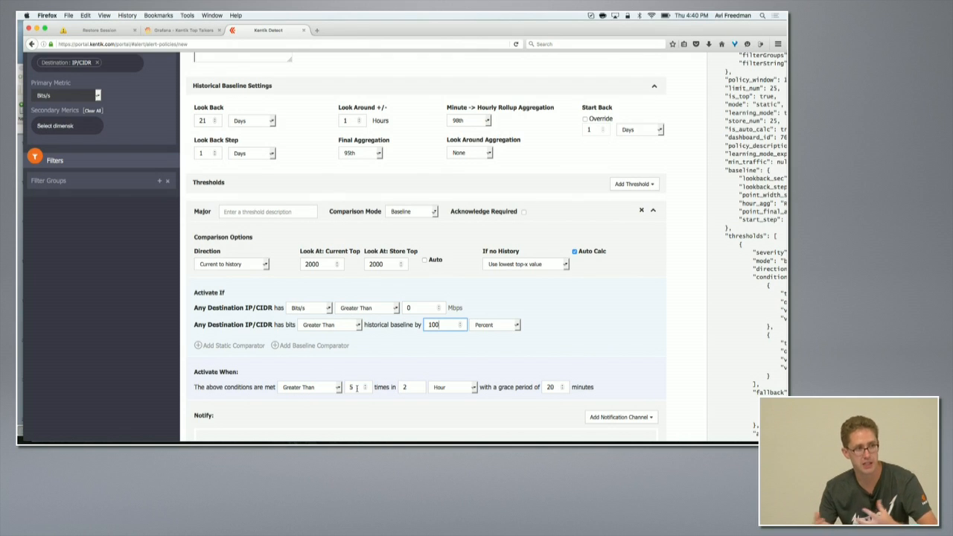
- Change the Major threshold's comparison mode to If-Exist
scroll(589, 330, up, 1)
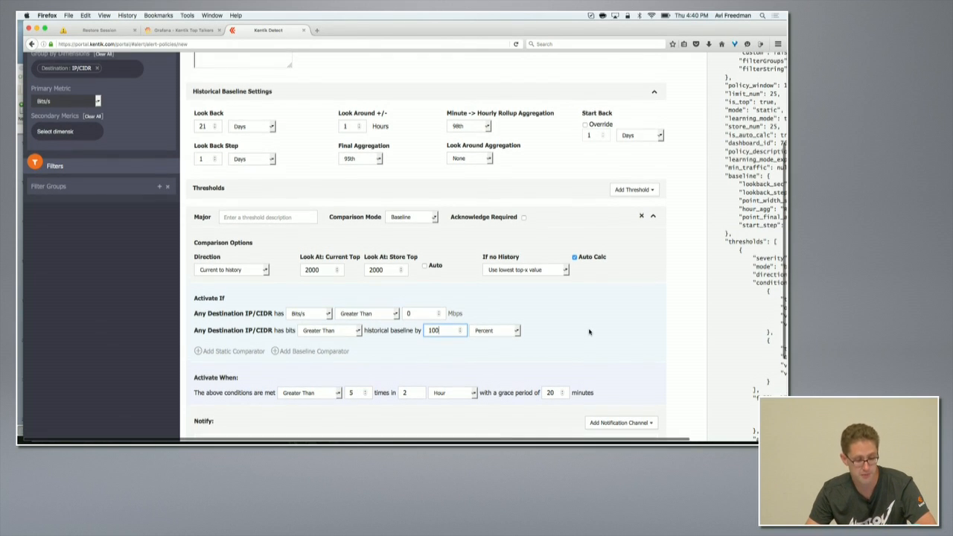
click(435, 218)
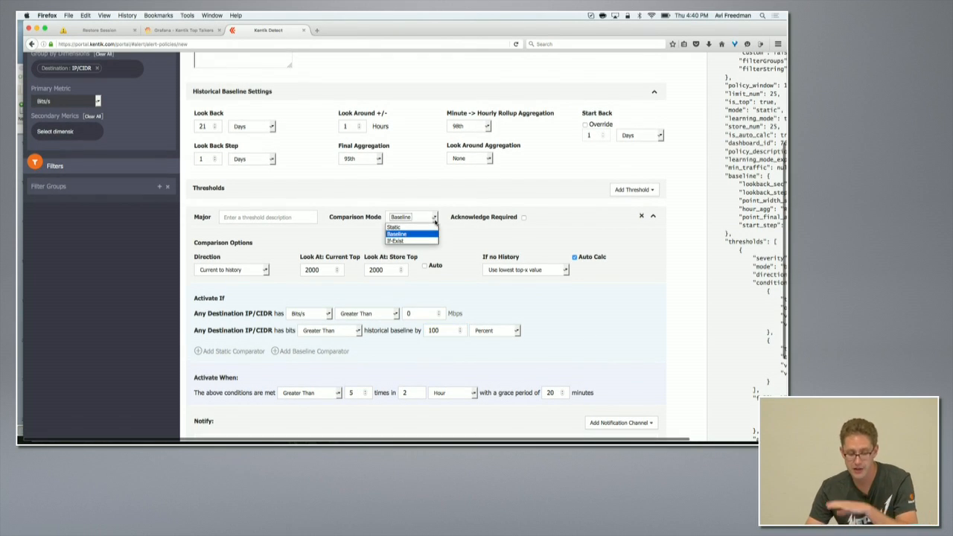
click(418, 243)
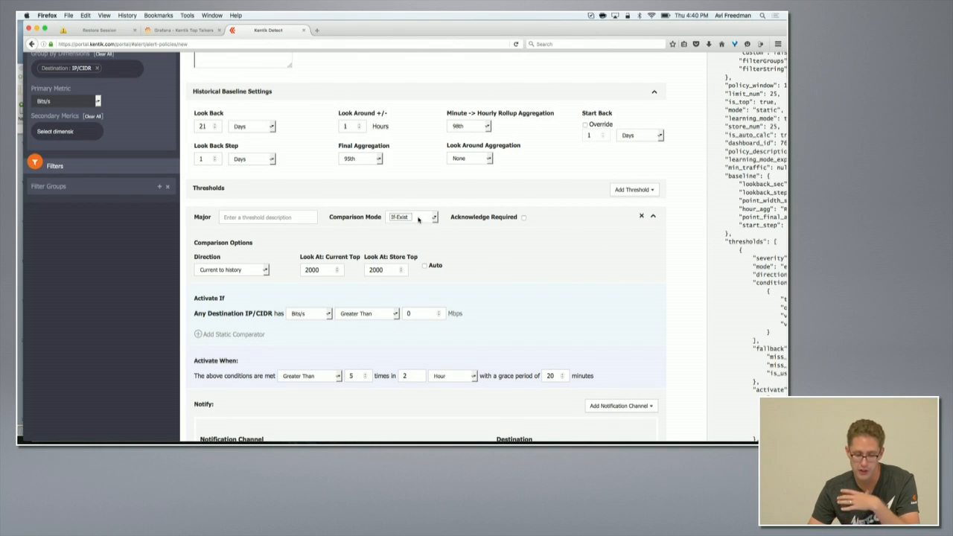
- Scroll through the alert policy form to review the threshold, activation and notification settings
scroll(338, 196, up, 1)
scroll(338, 196, up, 2)
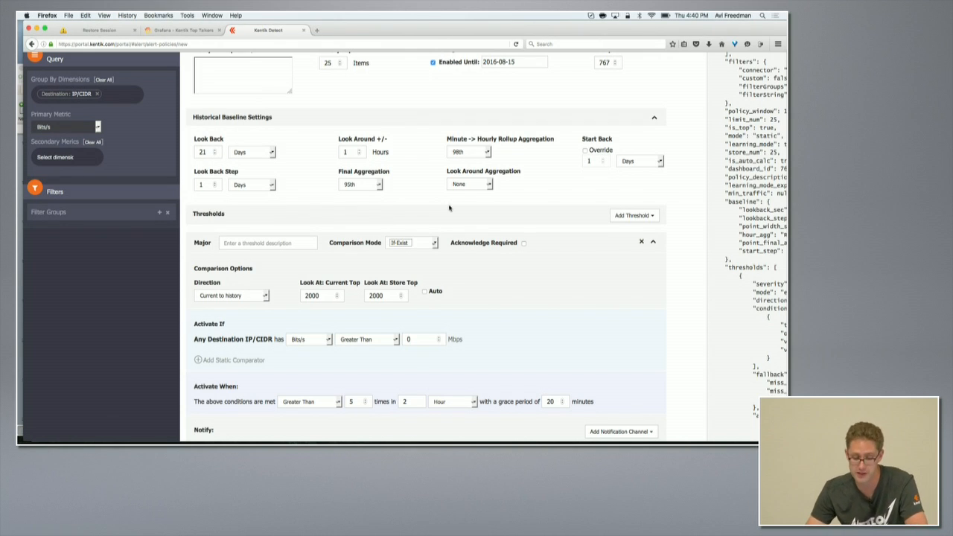
scroll(451, 211, down, 1)
scroll(454, 211, up, 6)
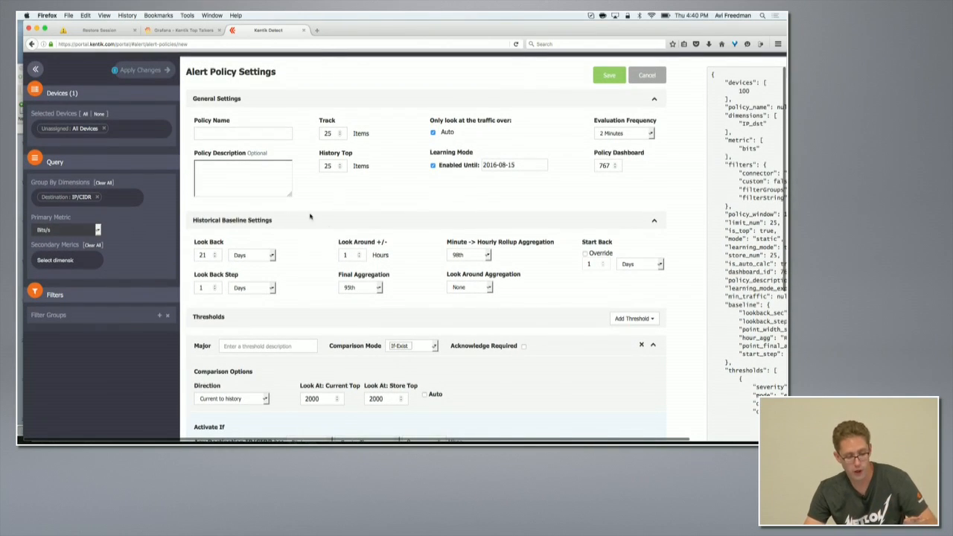
scroll(441, 217, down, 1)
scroll(442, 217, down, 8)
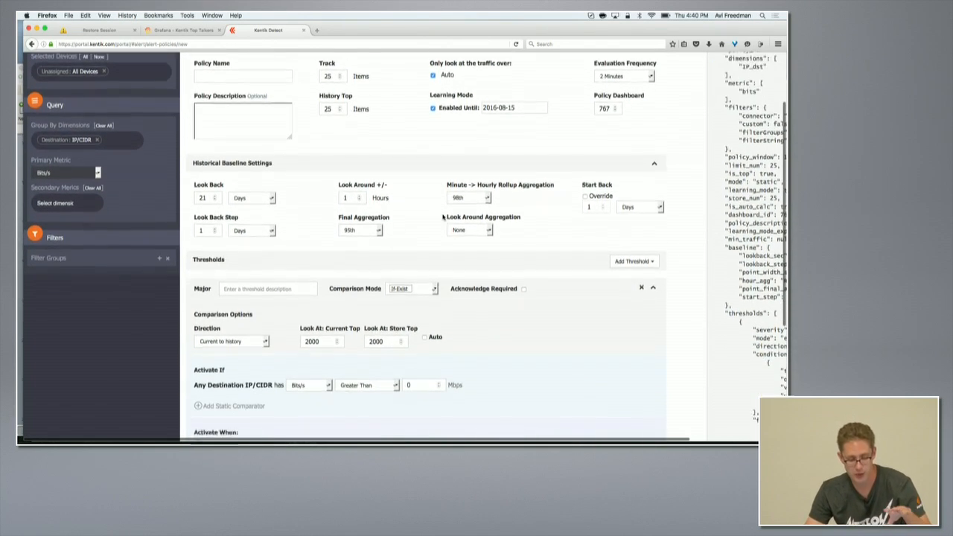
scroll(442, 217, down, 2)
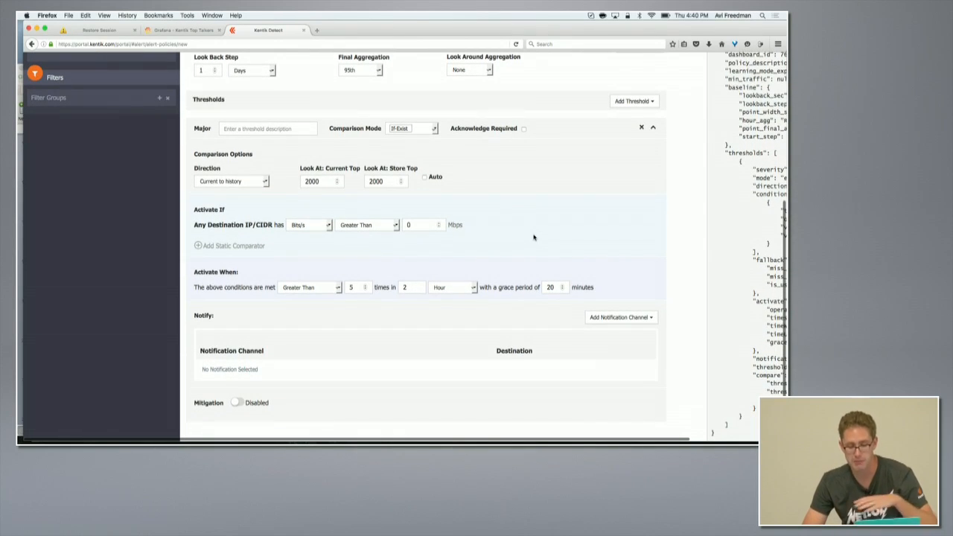
scroll(533, 236, down, 2)
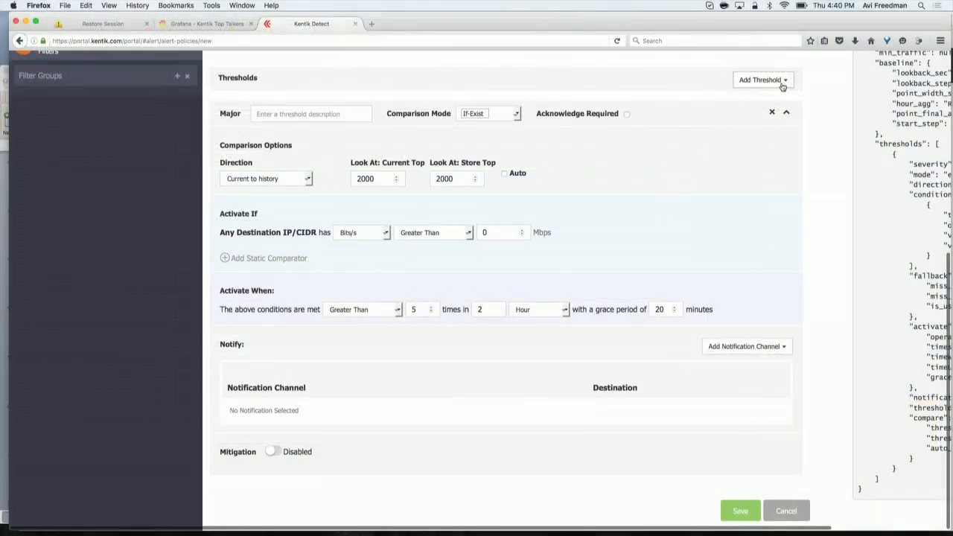
click(782, 81)
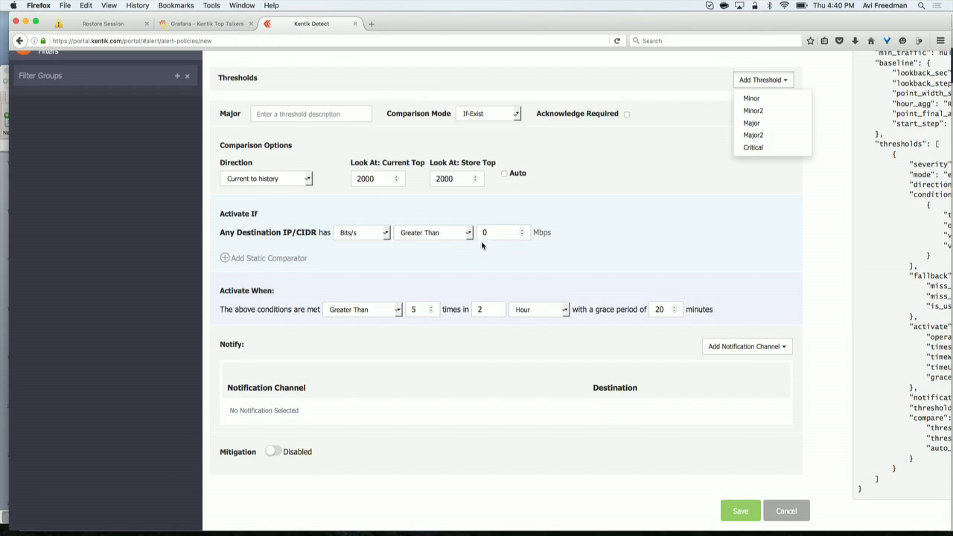
click(810, 350)
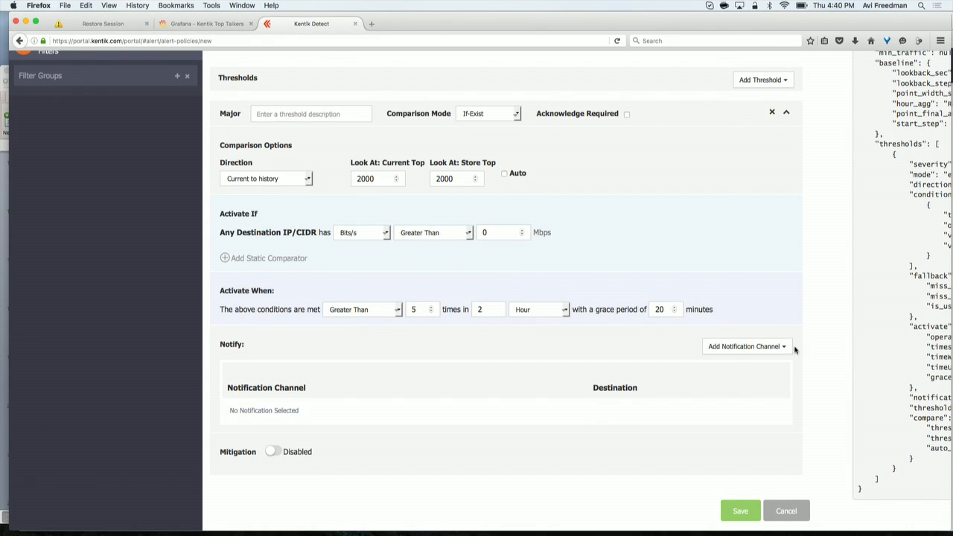
click(779, 348)
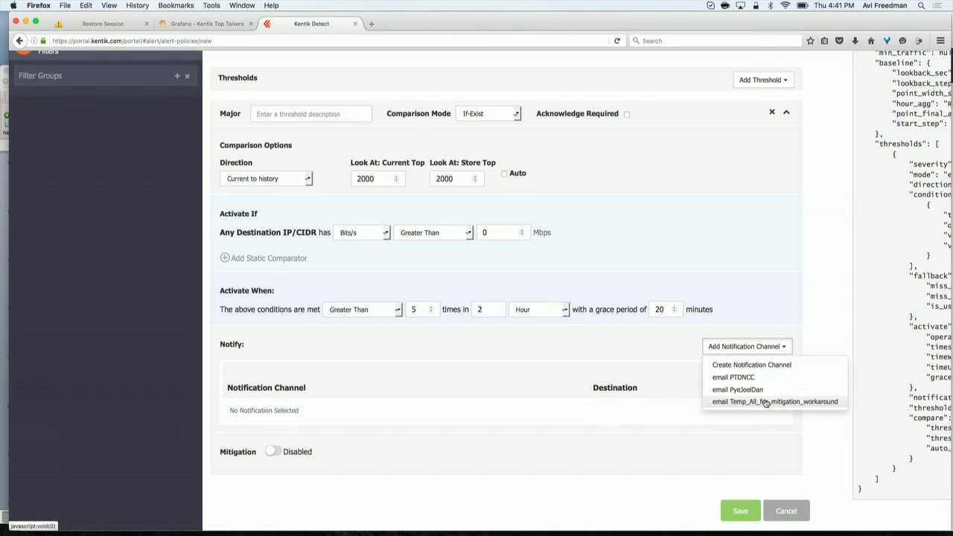
click(624, 359)
click(776, 84)
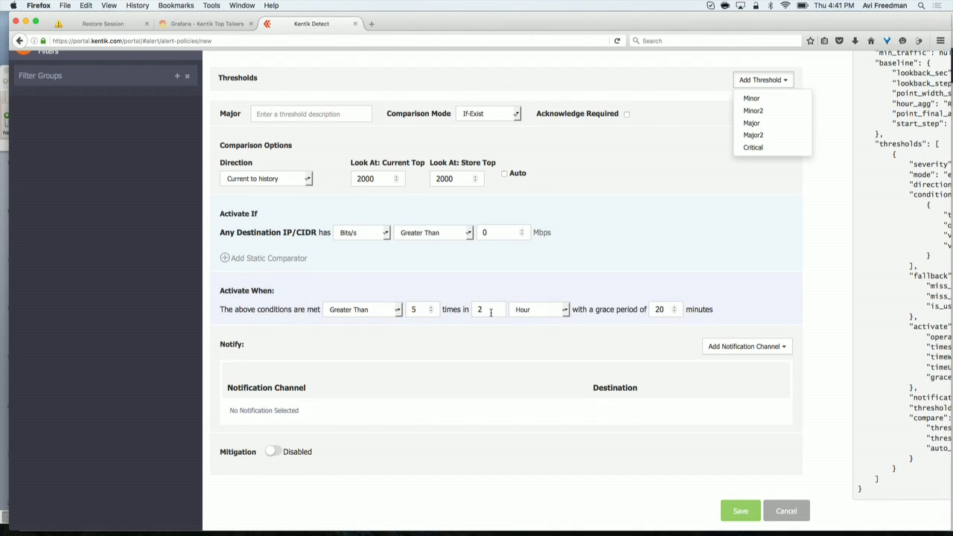
click(429, 436)
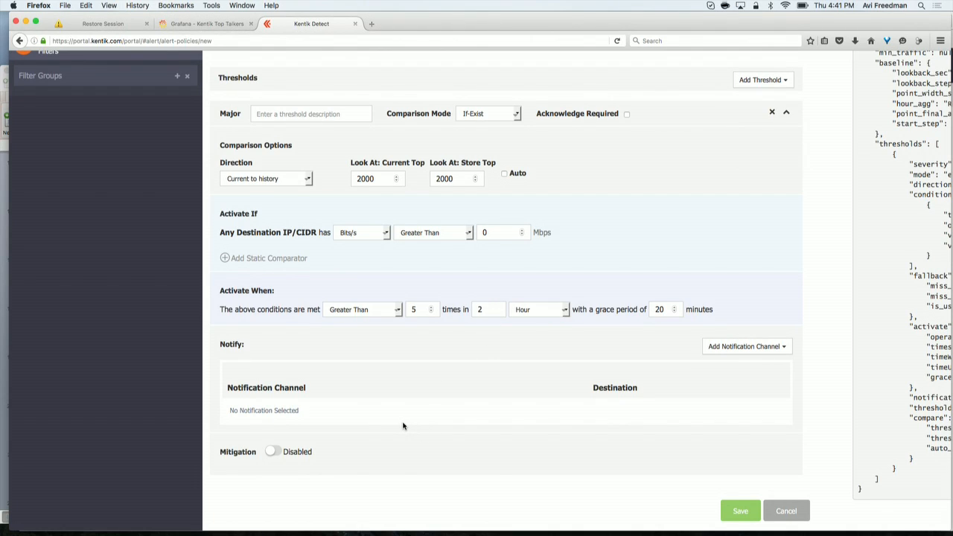
- Enable mitigation for the threshold, keeping Radware1_PAL as the preferred mitigation platform
click(272, 453)
scroll(280, 454, down, 3)
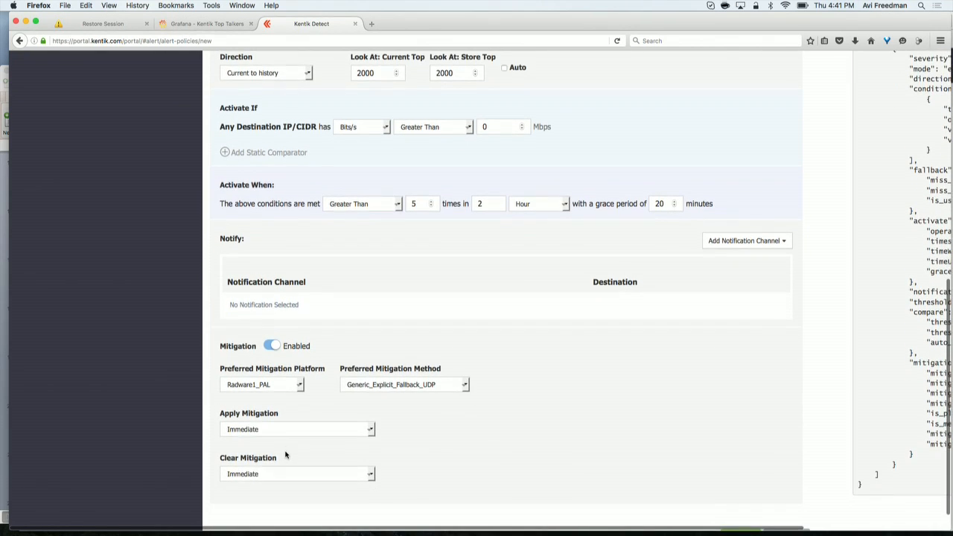
click(301, 387)
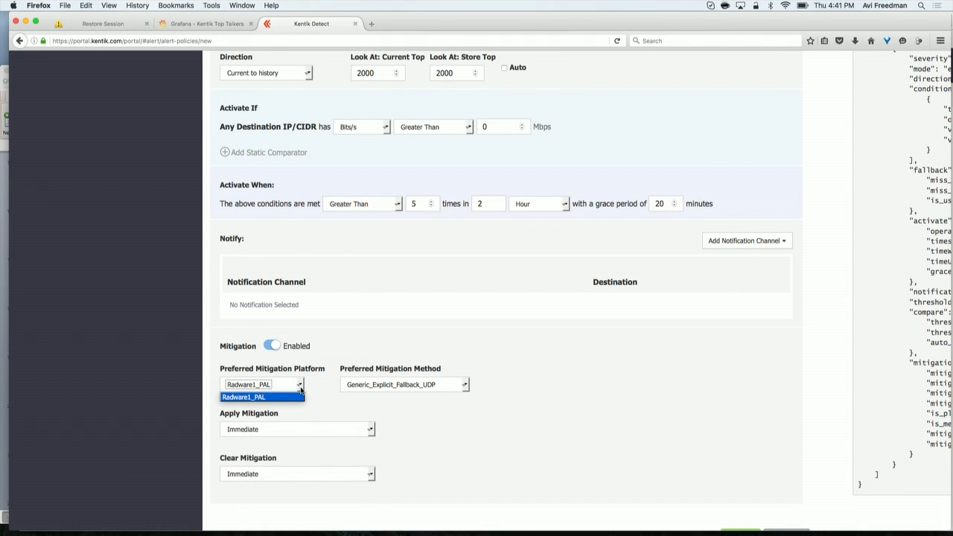
click(420, 355)
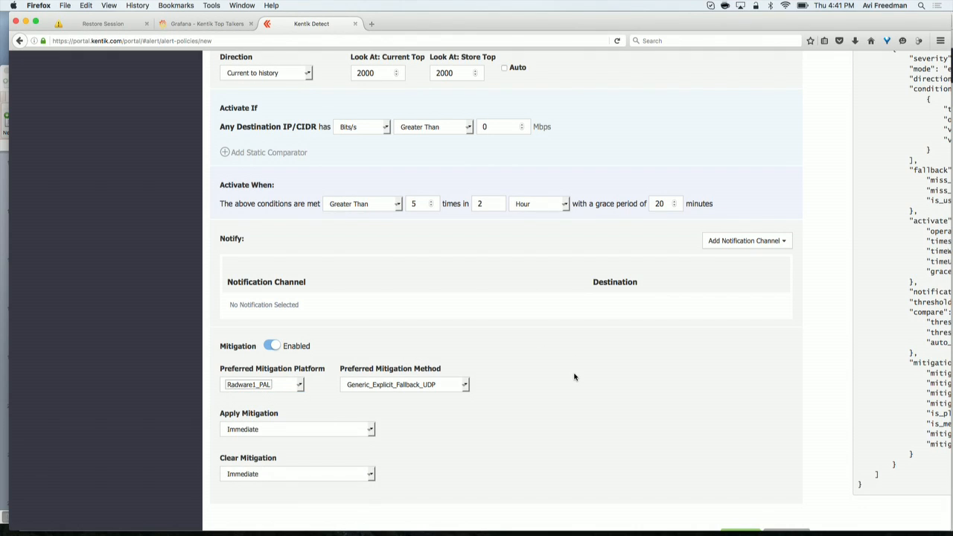
- Replace the Destination IP/CIDR group-by dimension with Source Country and Full Site
scroll(585, 372, up, 1)
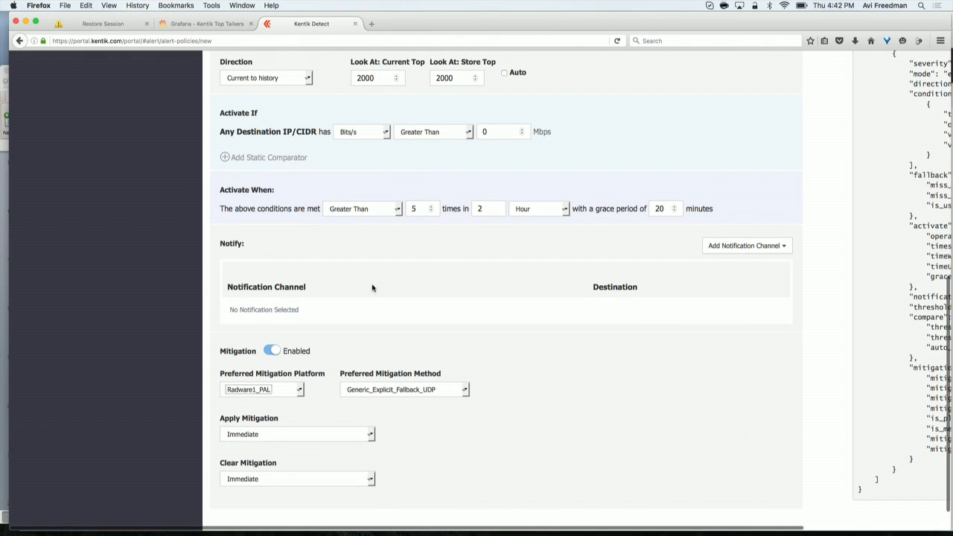
scroll(455, 340, up, 5)
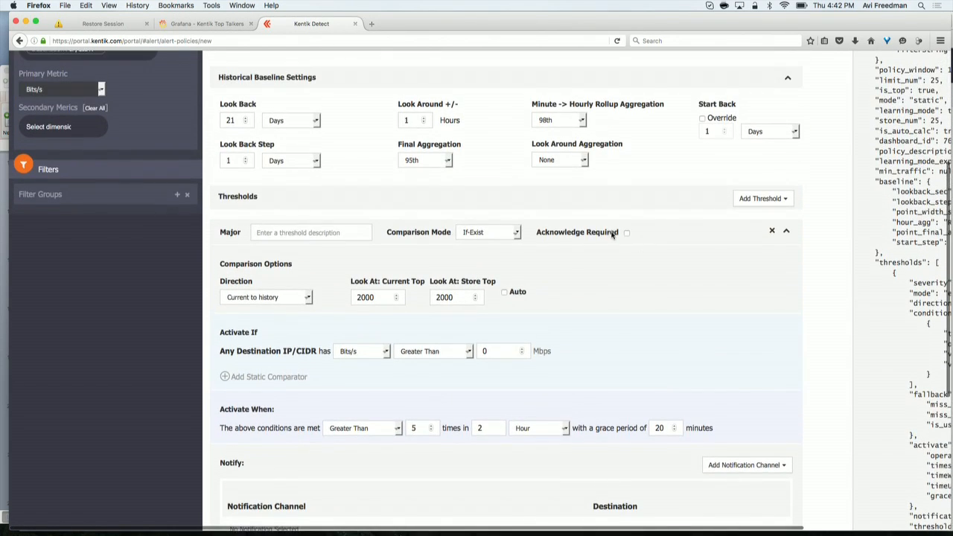
scroll(610, 233, up, 2)
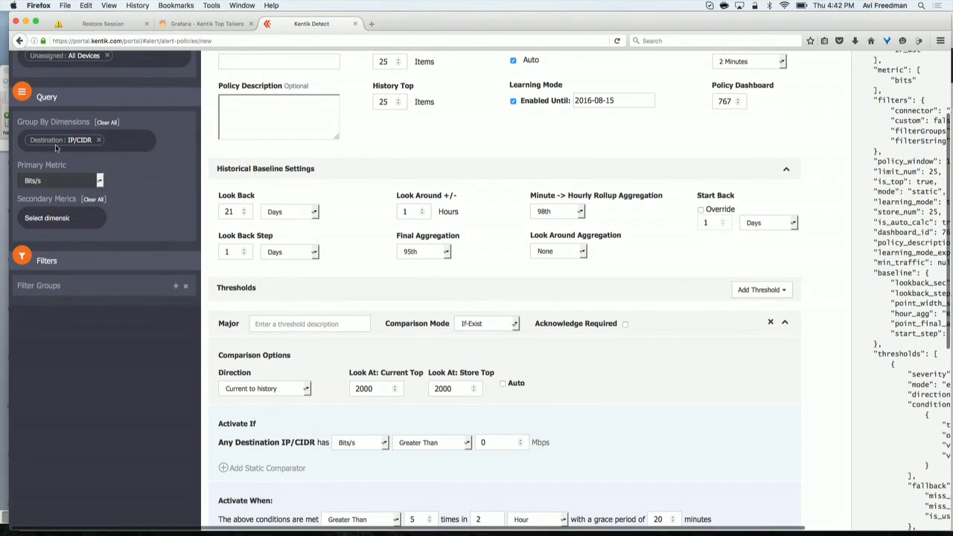
click(98, 140)
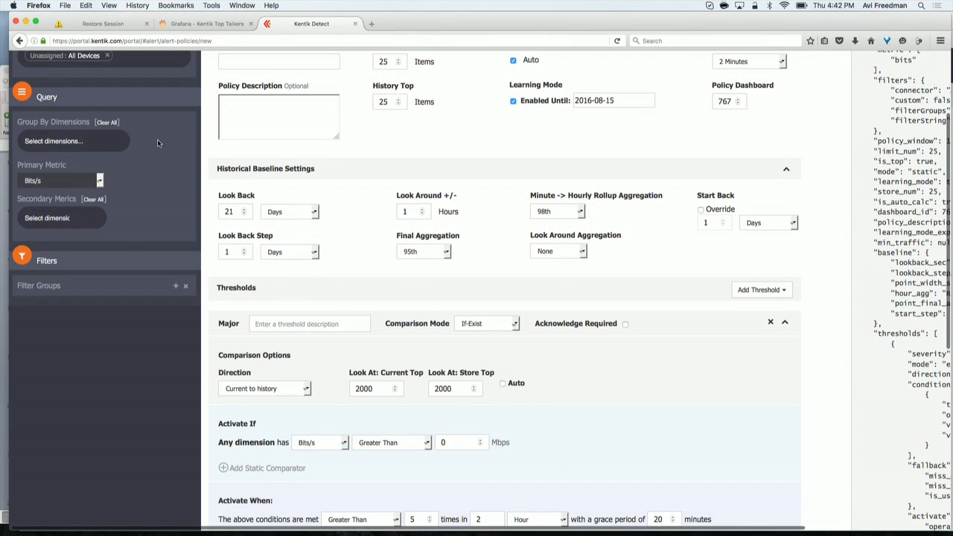
click(105, 140)
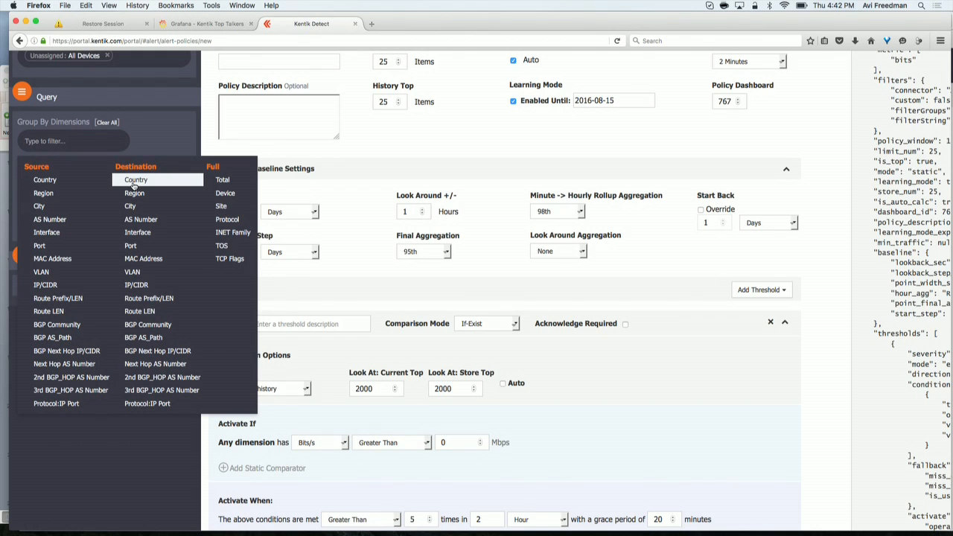
click(46, 181)
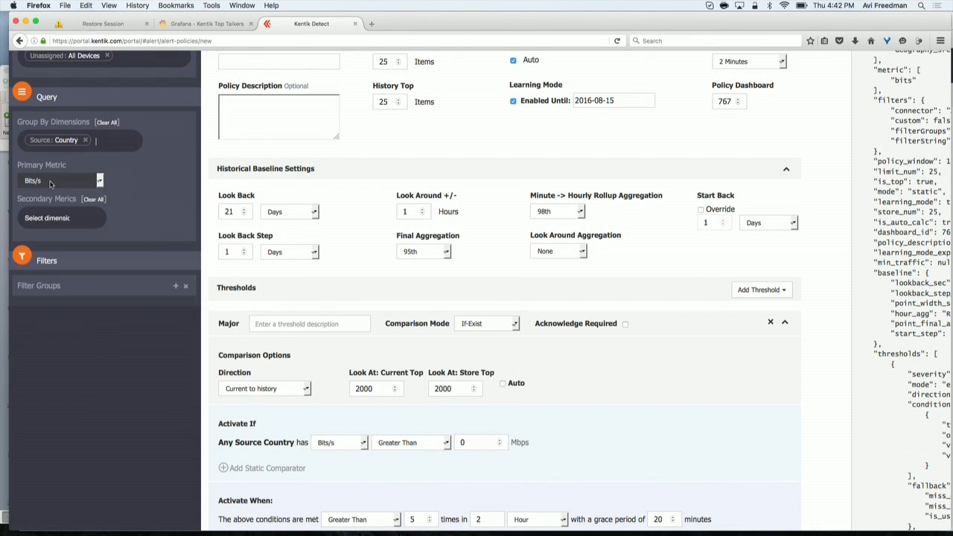
click(116, 140)
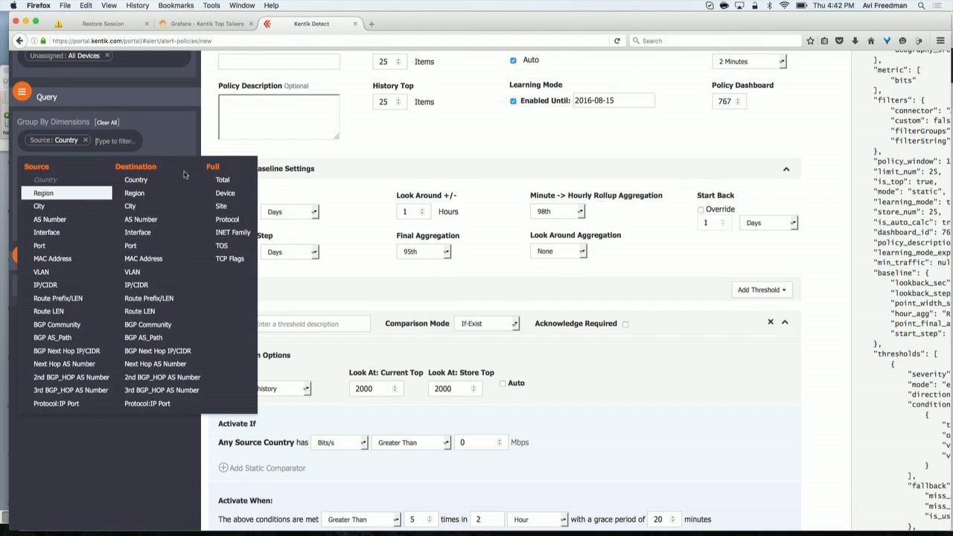
click(222, 206)
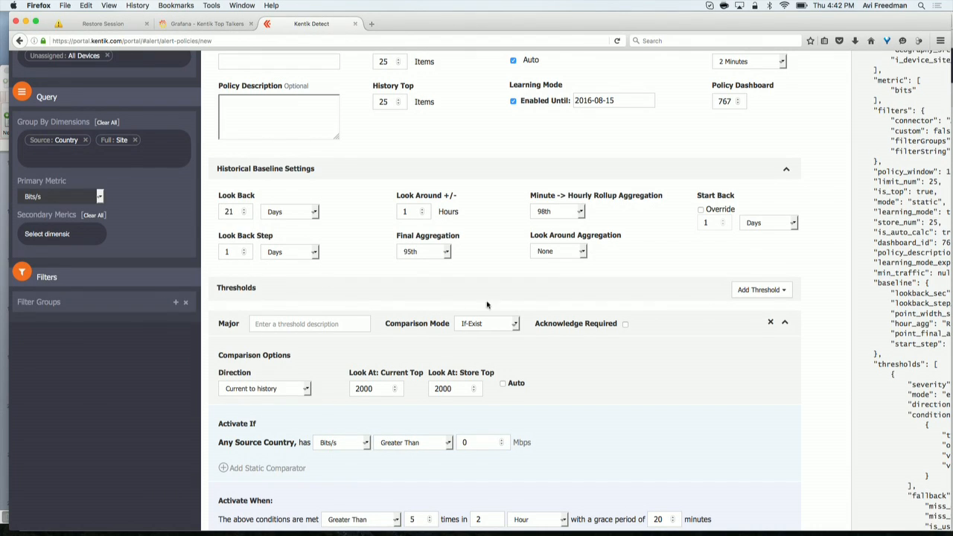
- Change the Major threshold's comparison mode to Baseline
click(505, 325)
click(503, 346)
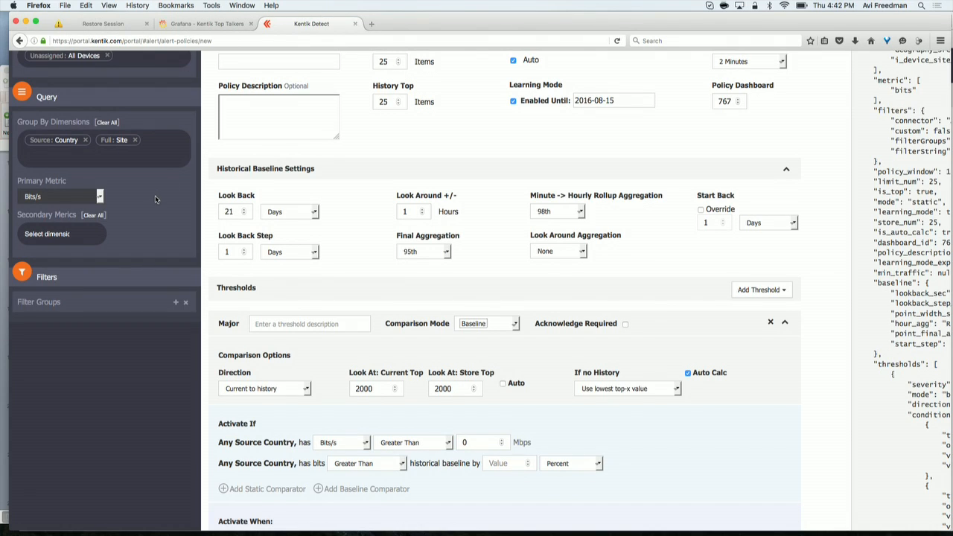
scroll(174, 202, up, 1)
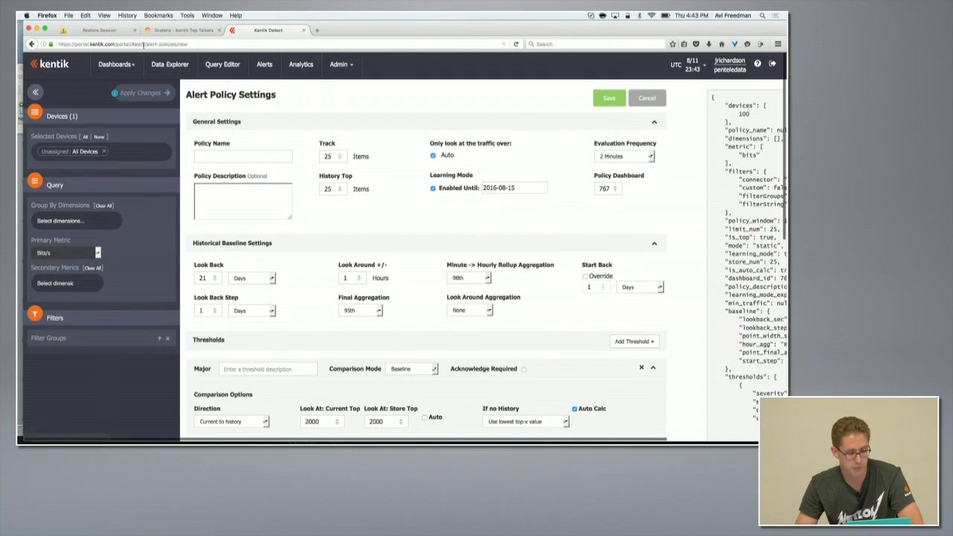
- Leave the form for the alert policies list through the address bar, then open the Alarms page
drag(143, 45, 190, 45)
key(BackSpace)
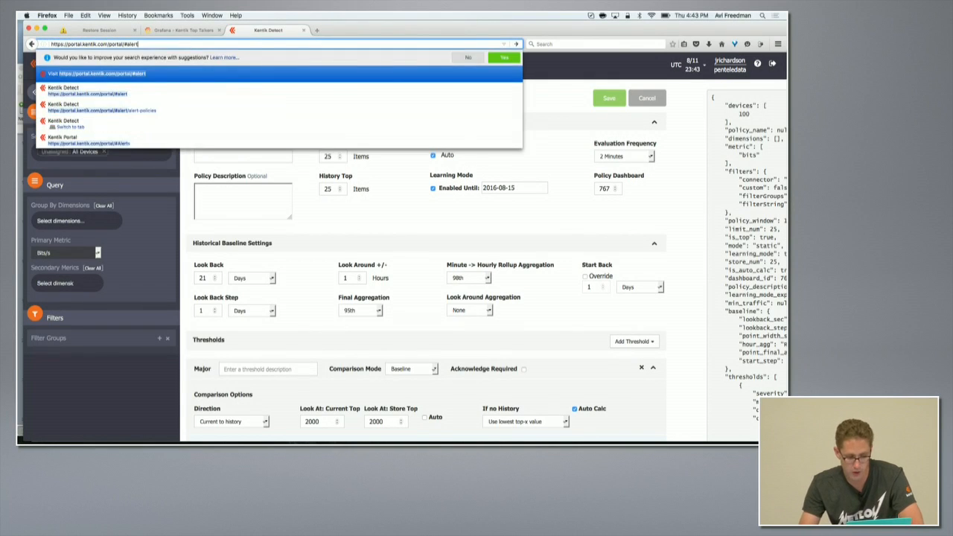
key(Return)
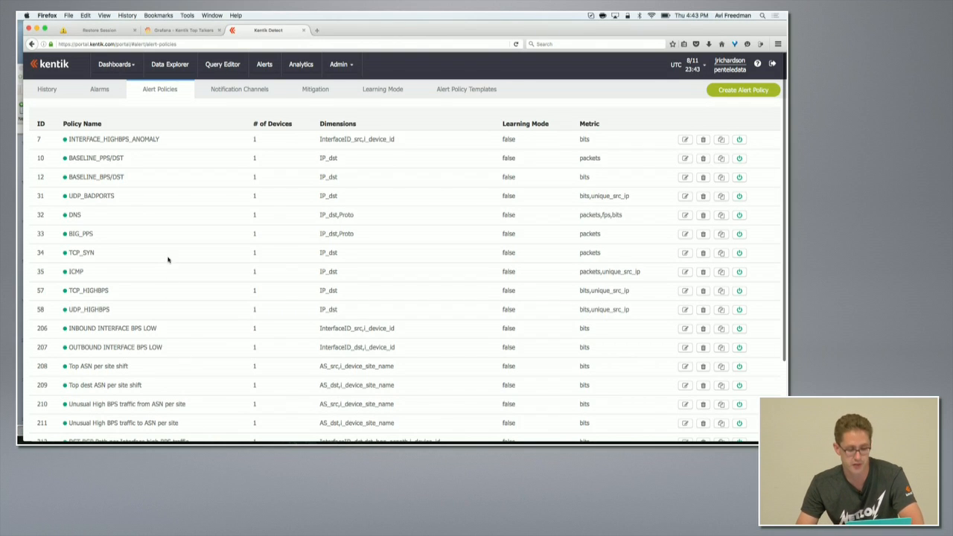
click(100, 89)
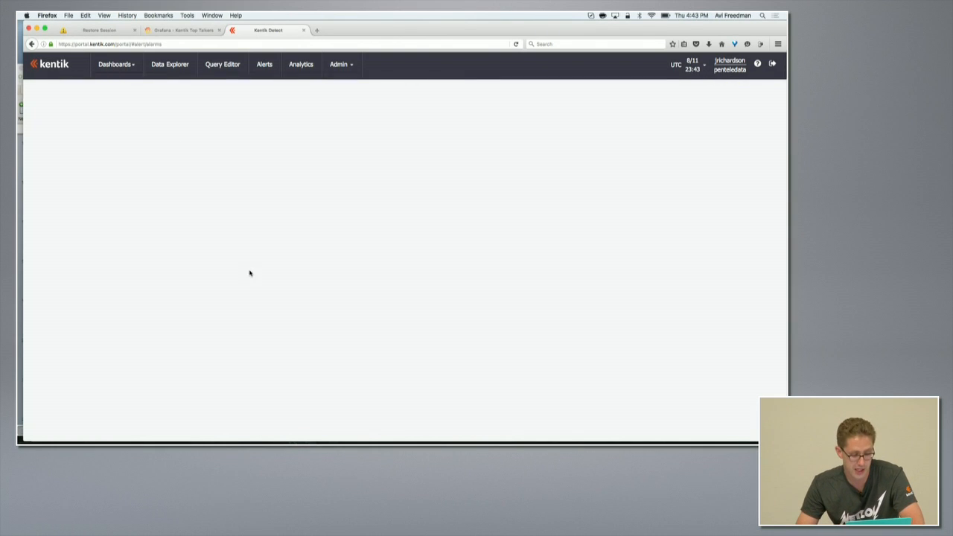